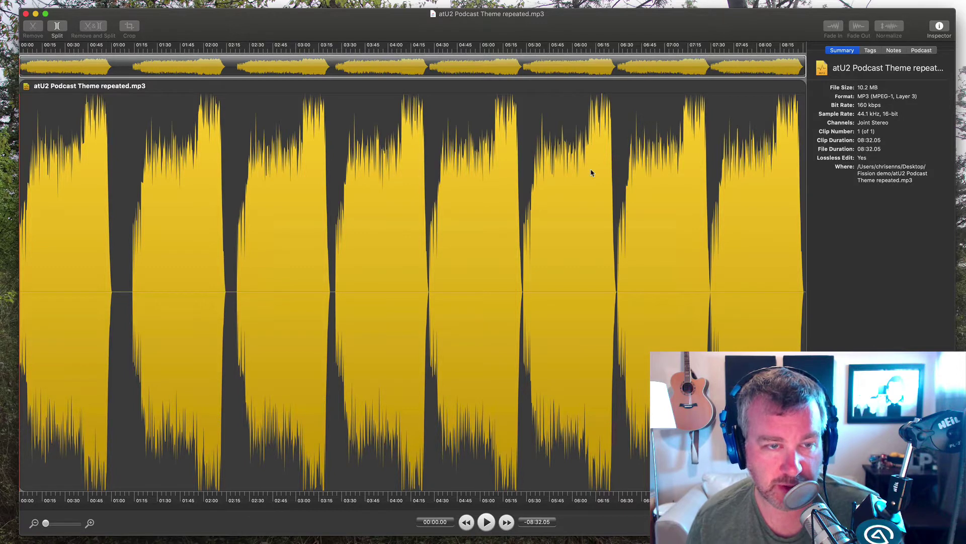
left_click(170, 299)
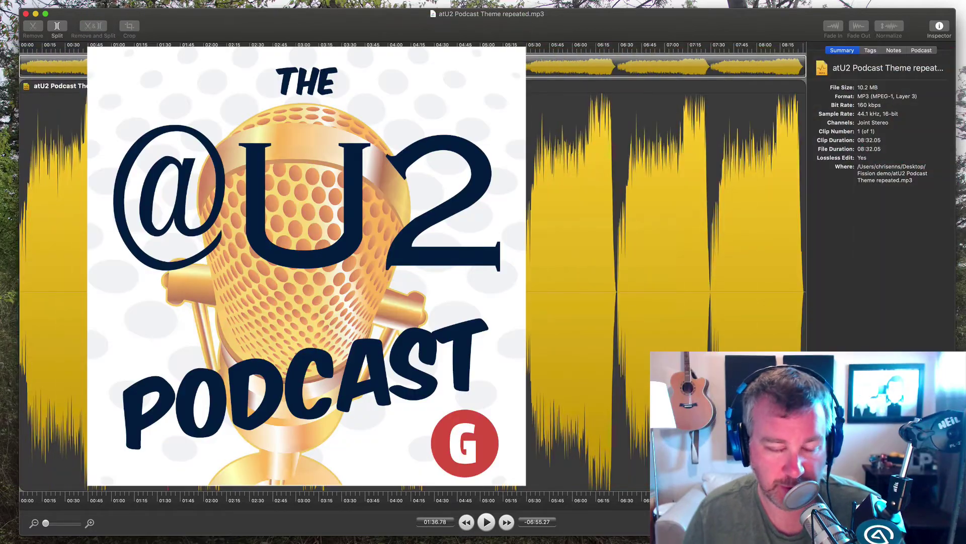
key("space")
key("space")
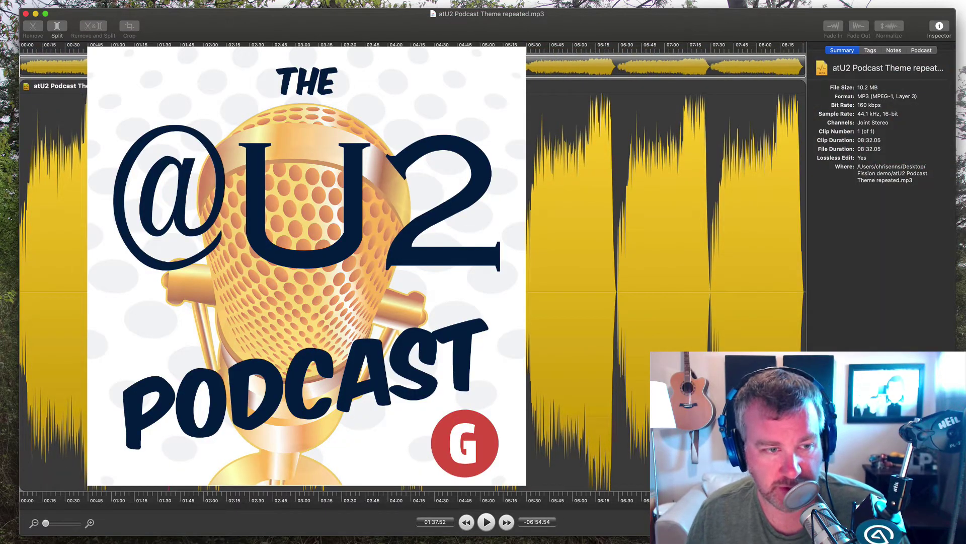
left_click(134, 299)
key("space")
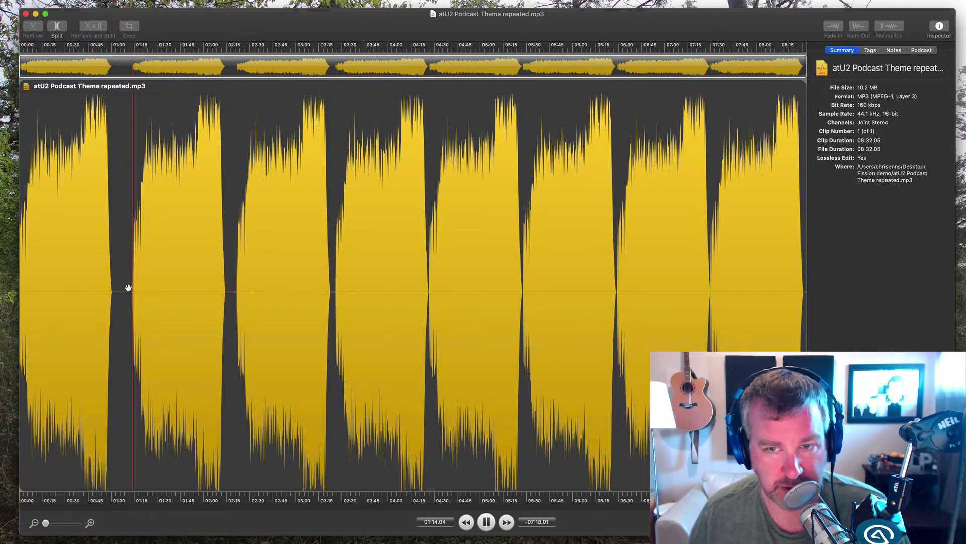
key("space")
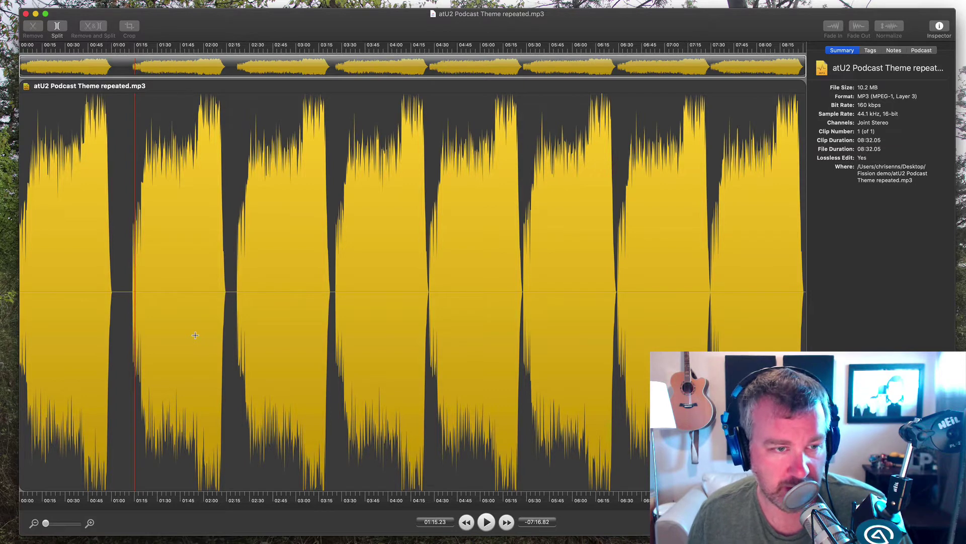
left_click(252, 319)
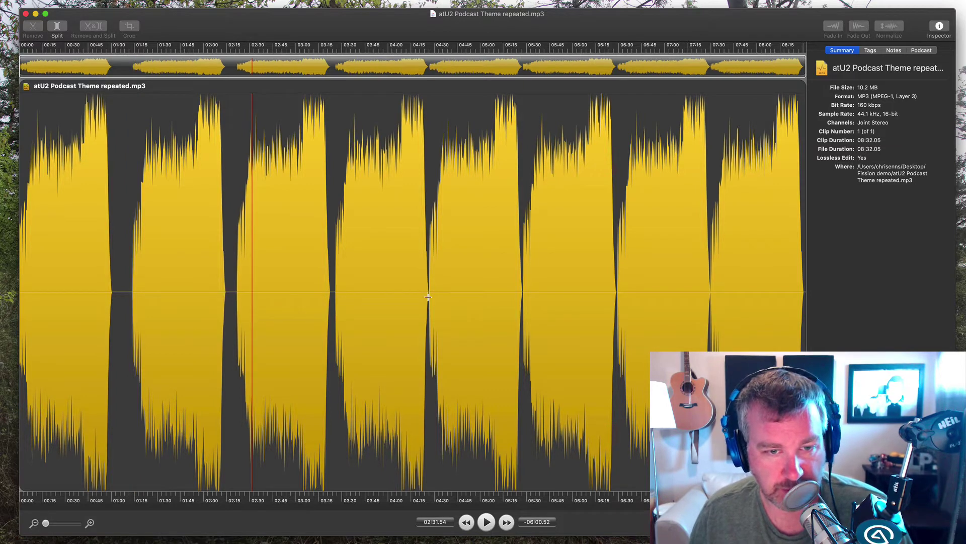
left_click(124, 311)
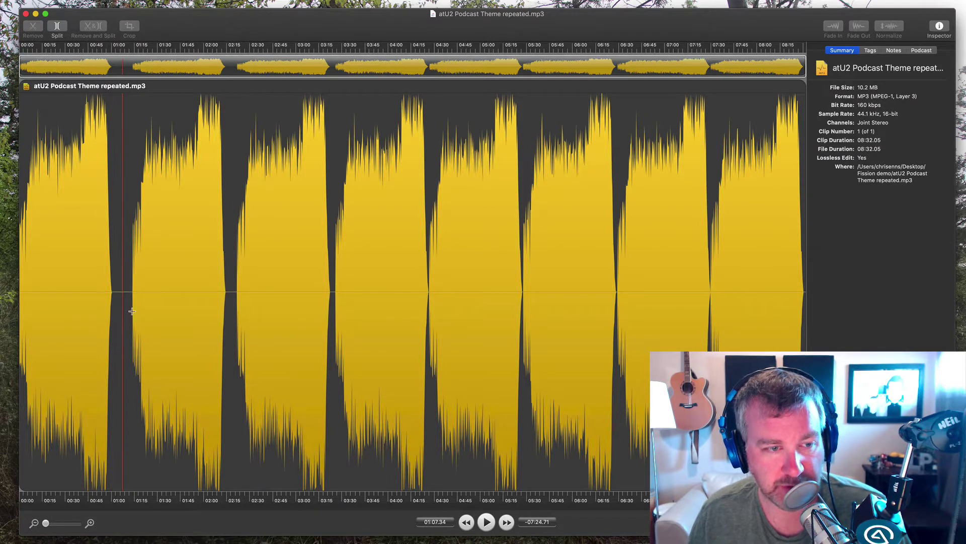
left_click(333, 302)
left_click(618, 272)
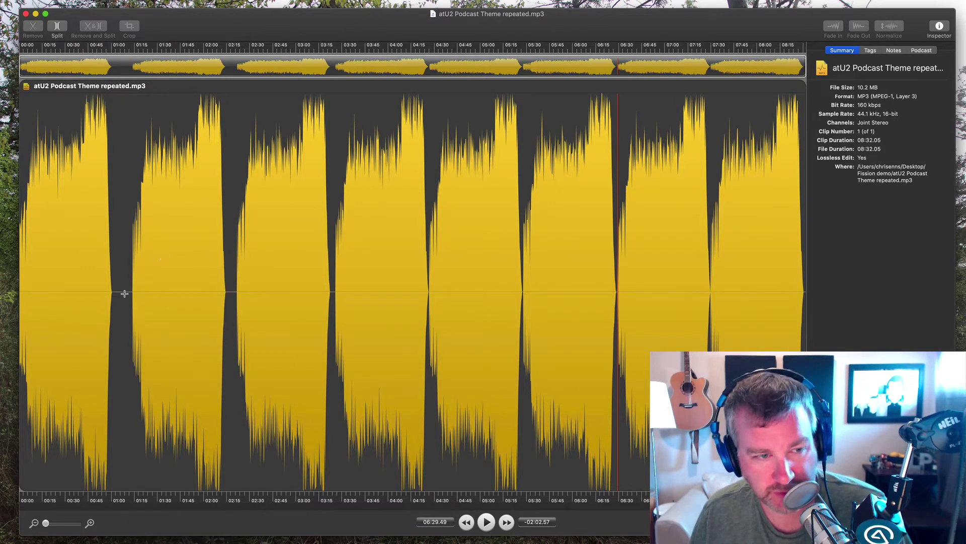
left_click_drag(123, 292, 13, 296)
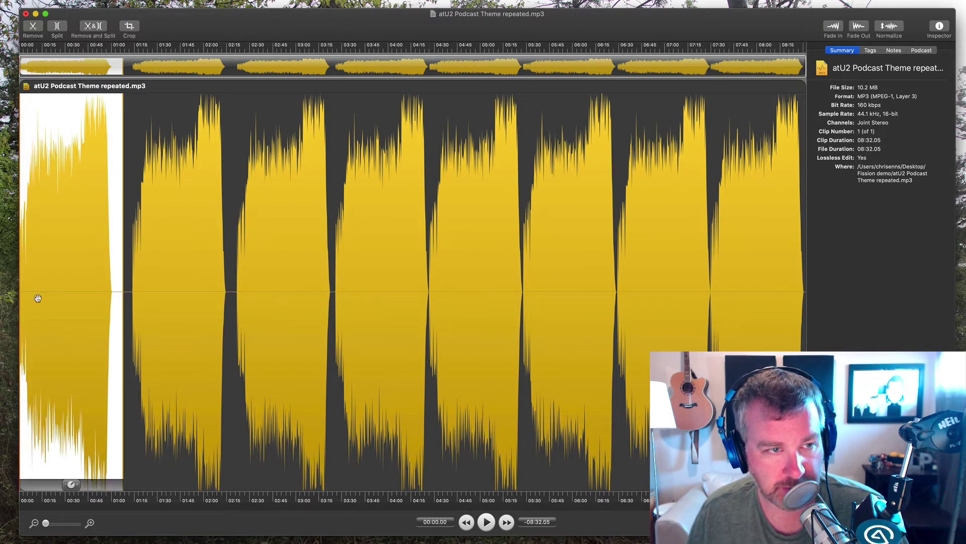
left_click(134, 283)
left_click(117, 276)
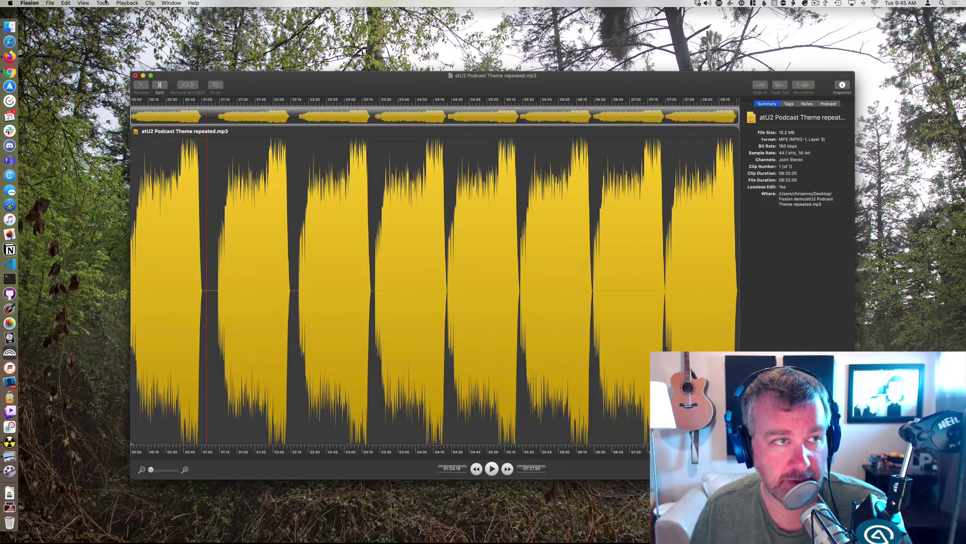
Open Smart Split and compare the Analog Recording and Digital Recording presets
left_click(103, 3)
left_click(114, 12)
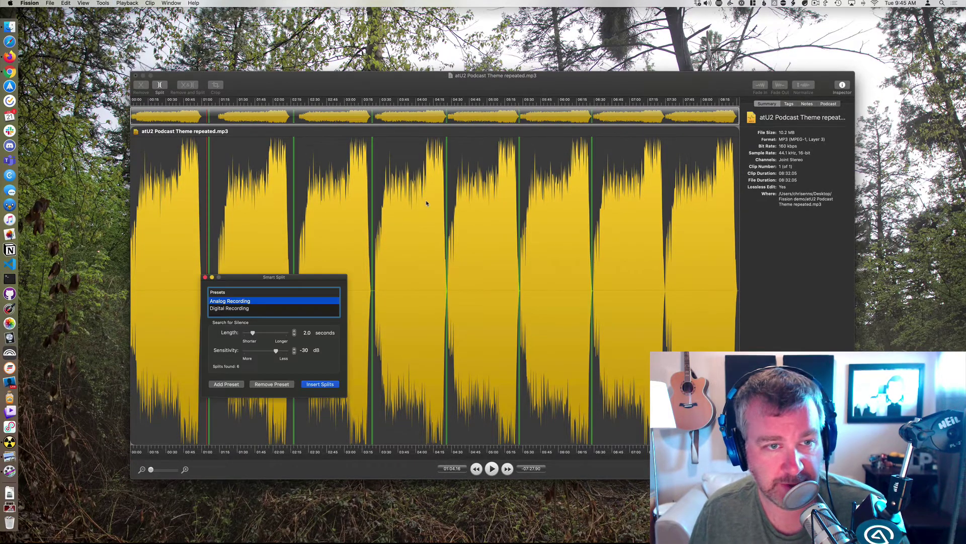
left_click_drag(292, 277, 494, 198)
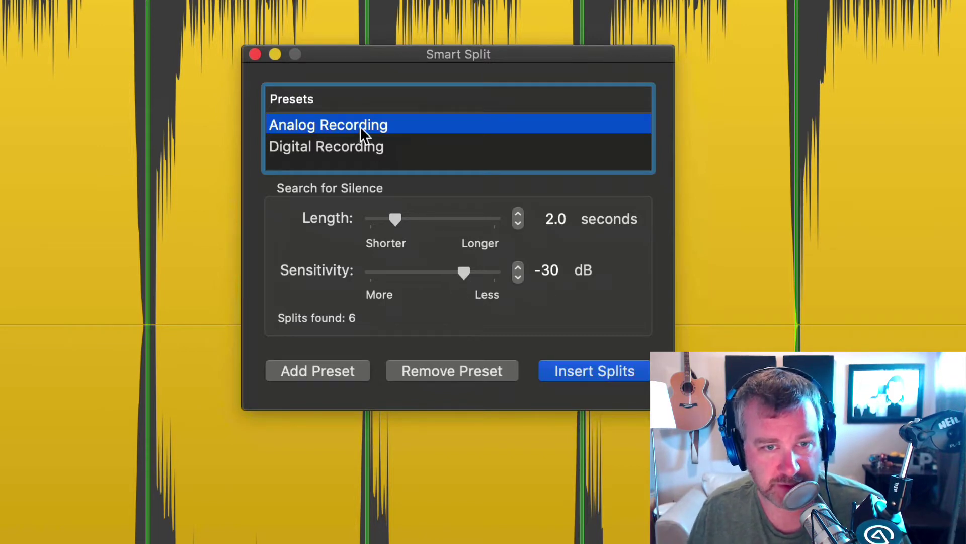
left_click(345, 125)
left_click(344, 146)
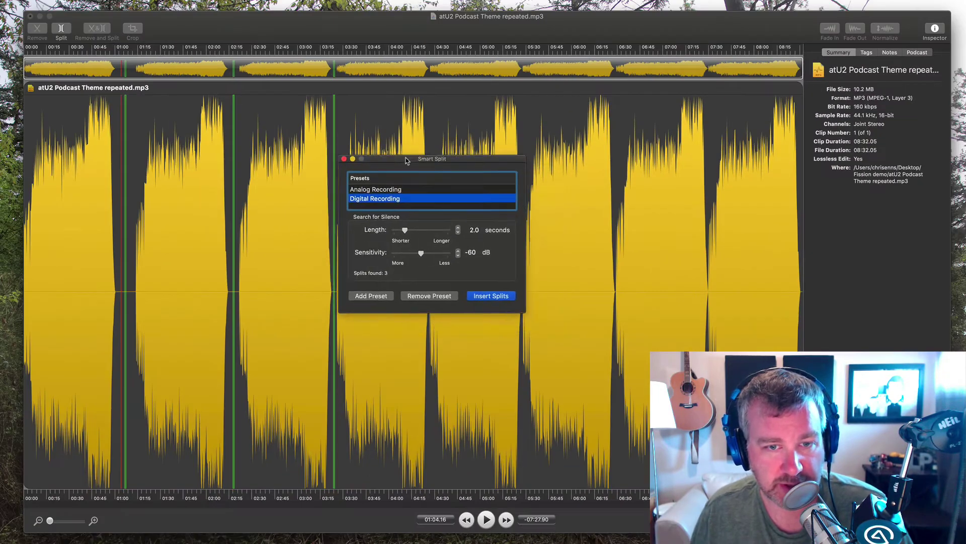
left_click_drag(431, 127, 333, 48)
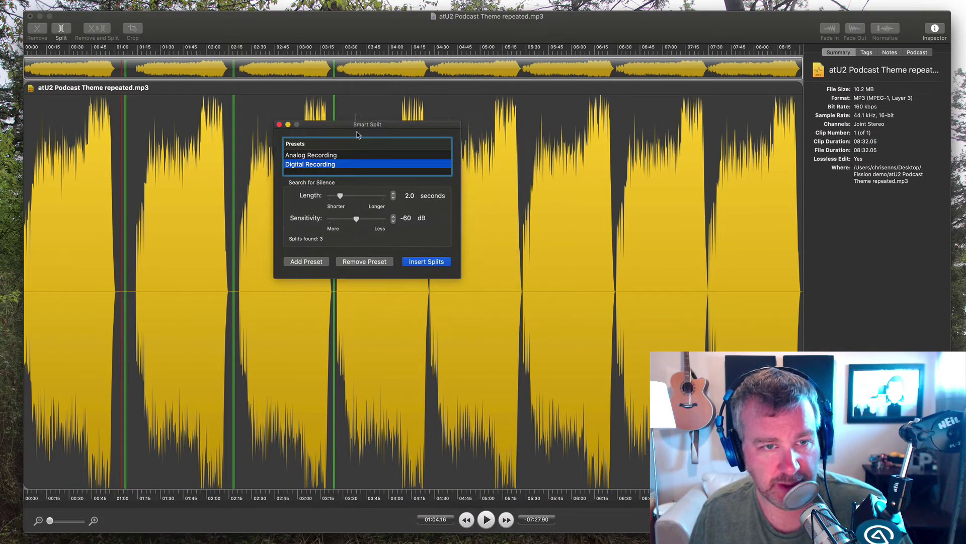
left_click(325, 157)
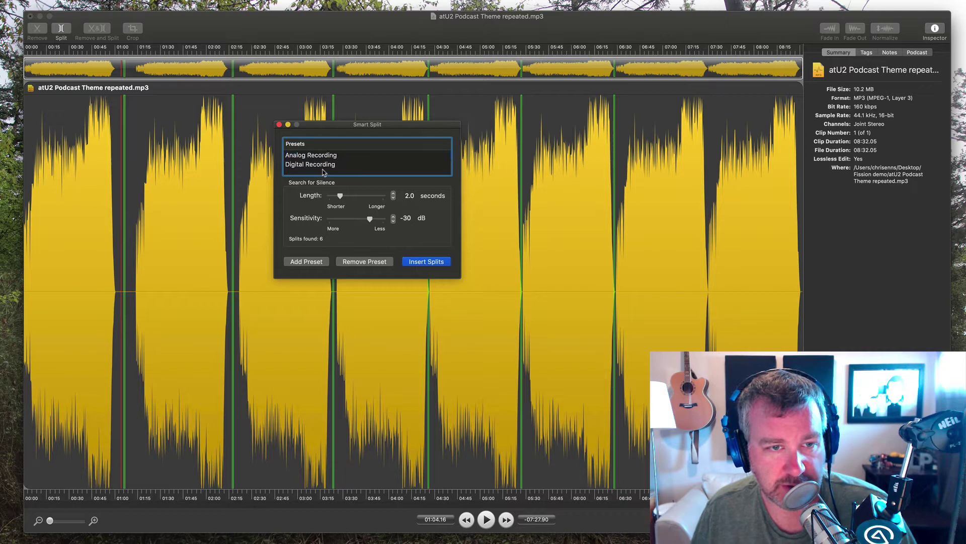
left_click(325, 162)
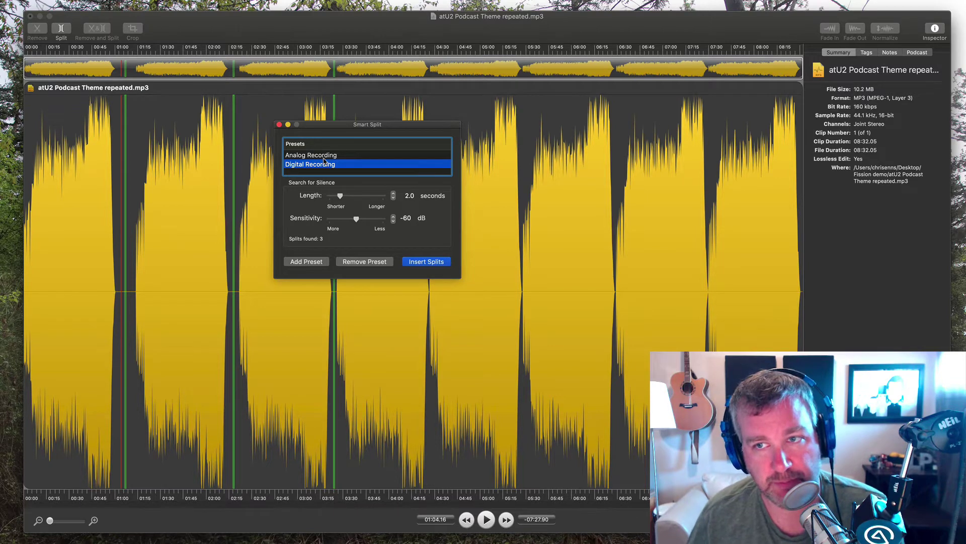
Keep the Analog Recording preset and shorten the silence length to 1.6 seconds at -30 dB
key("Up")
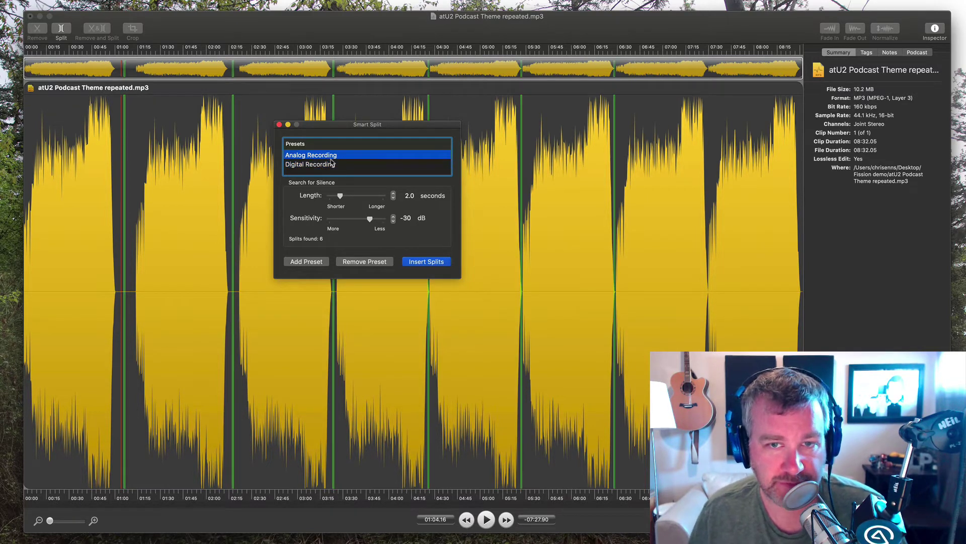
left_click_drag(417, 123, 451, 36)
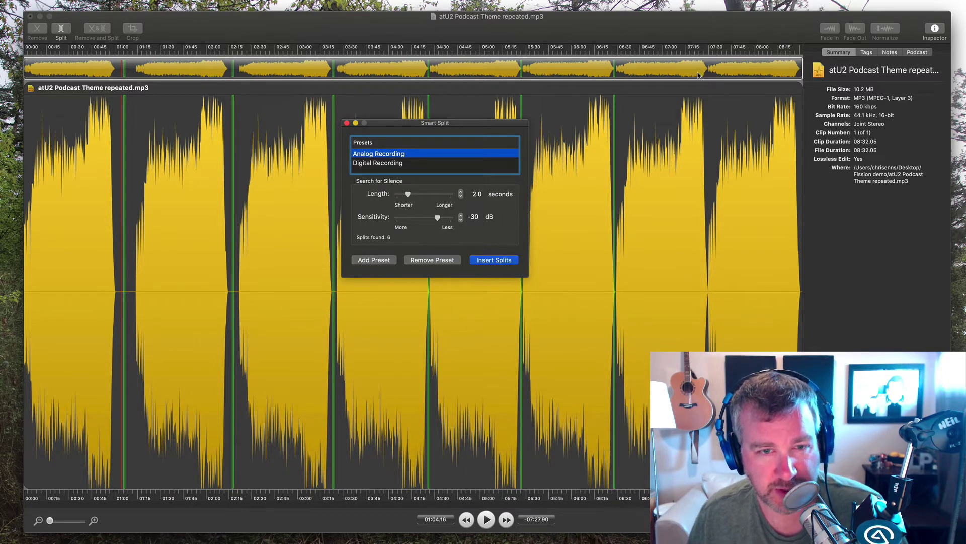
left_click(398, 164)
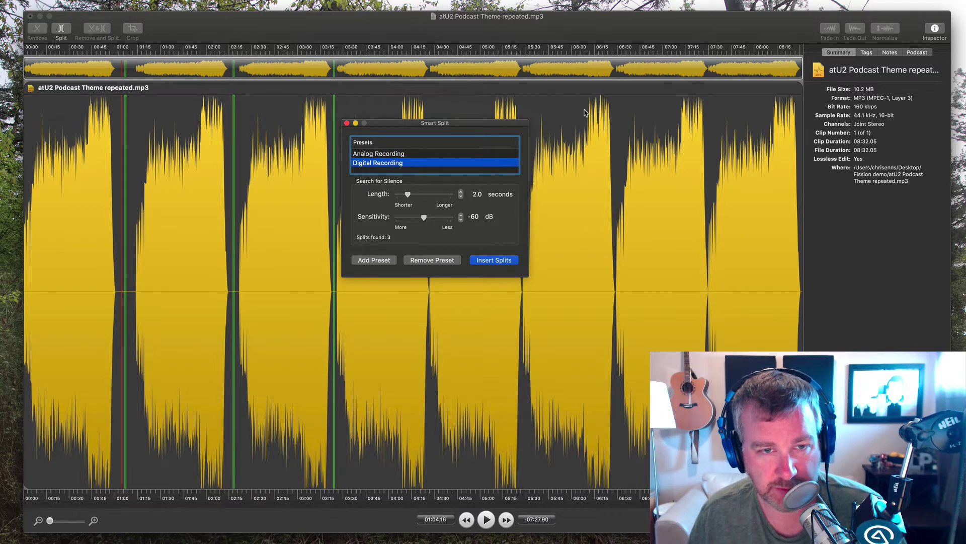
left_click(412, 155)
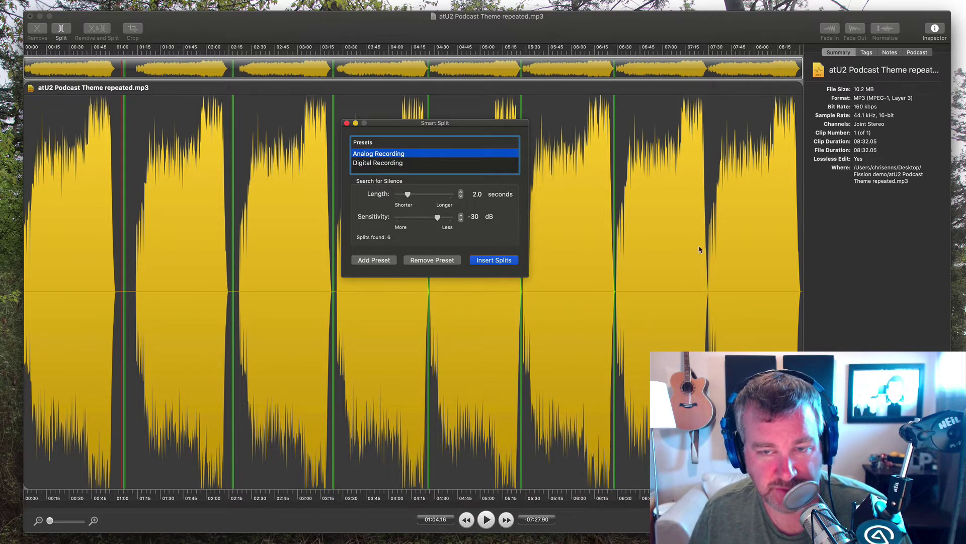
left_click(461, 196)
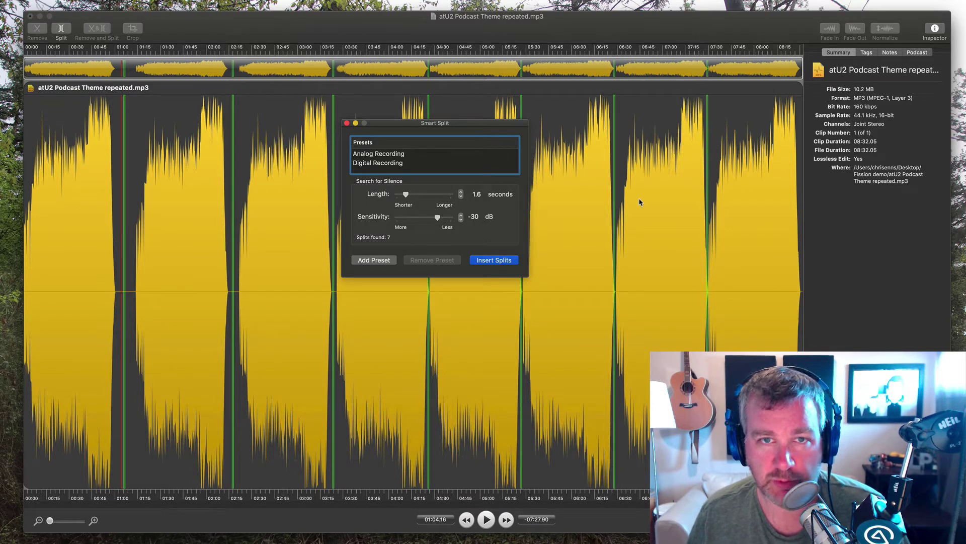
left_click(554, 191)
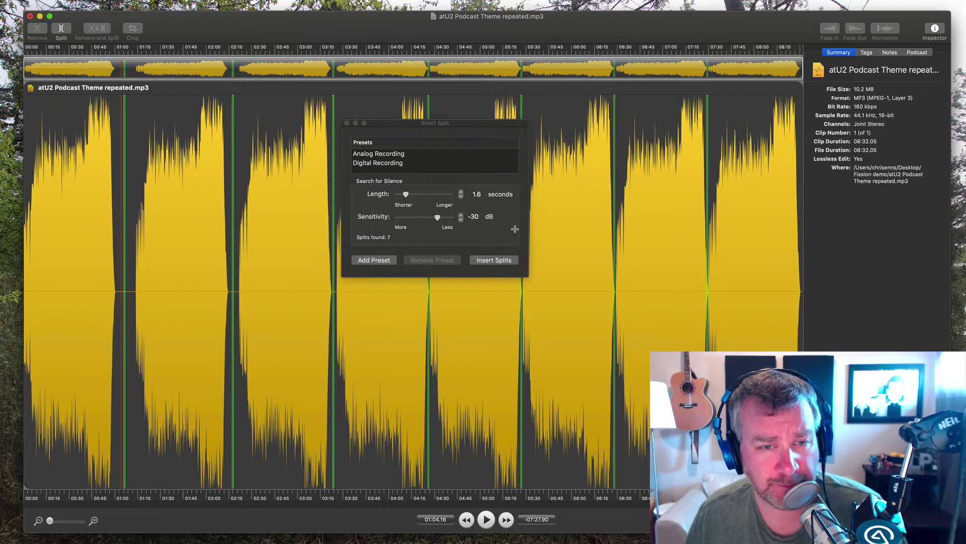
left_click(435, 127)
Insert splits at the detected silences and title the second clip 'Second Song'
left_click(503, 261)
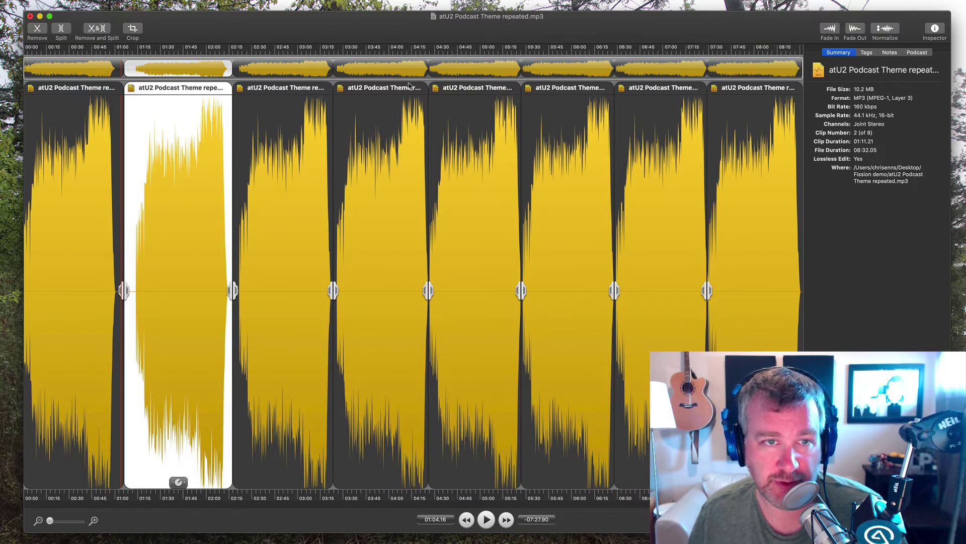
left_click(872, 53)
left_click(873, 67)
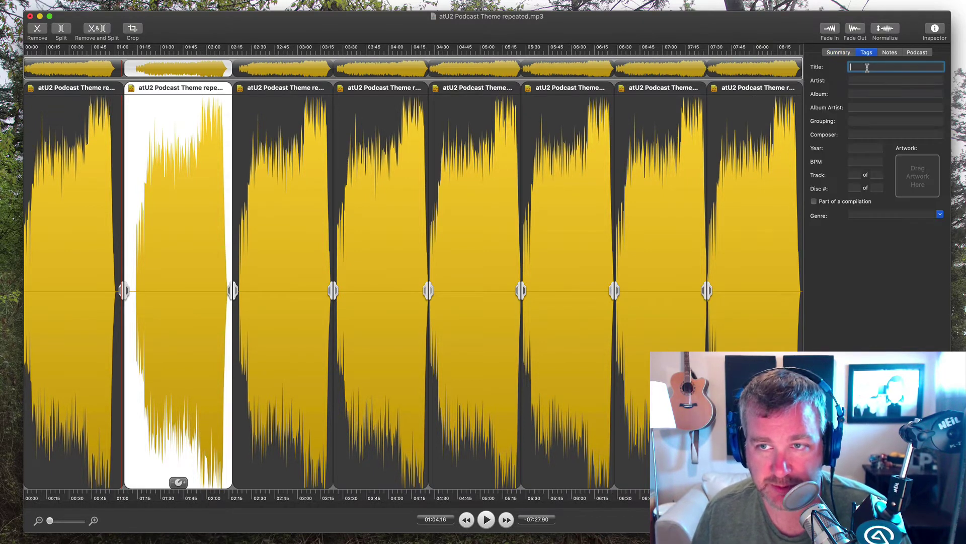
type("Second Song")
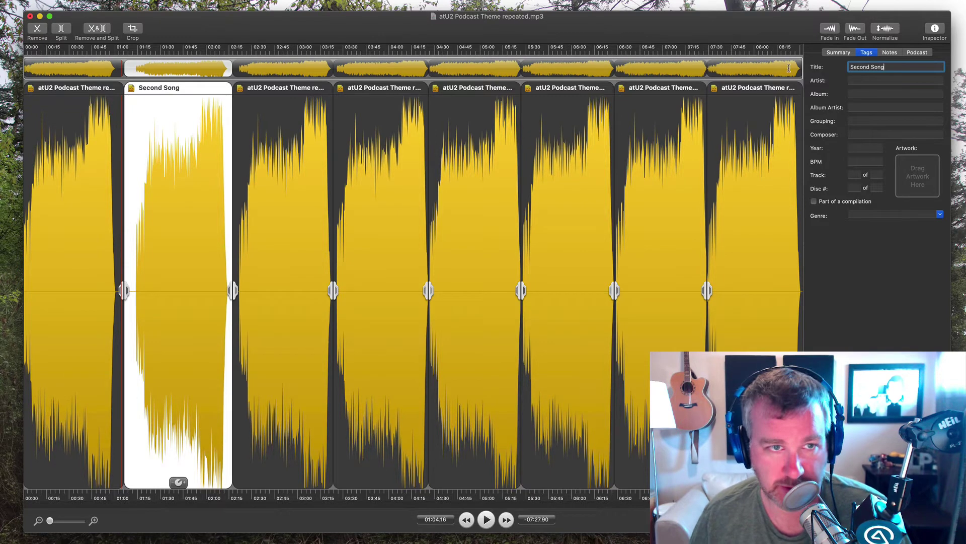
key("Return")
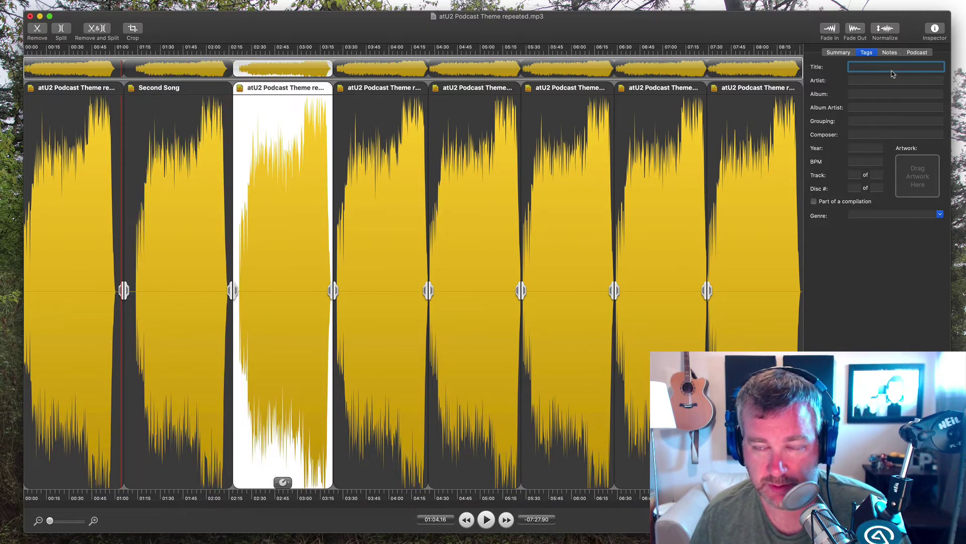
Title the third clip 'Third Song' with artist U2, and the fourth clip 'Fourth Song'
type("Third Song")
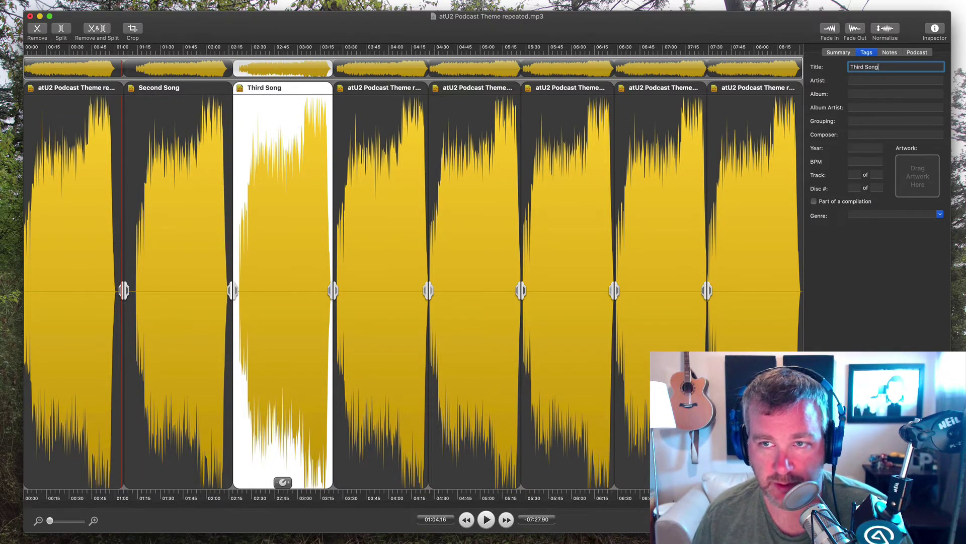
key("Tab")
type("U2")
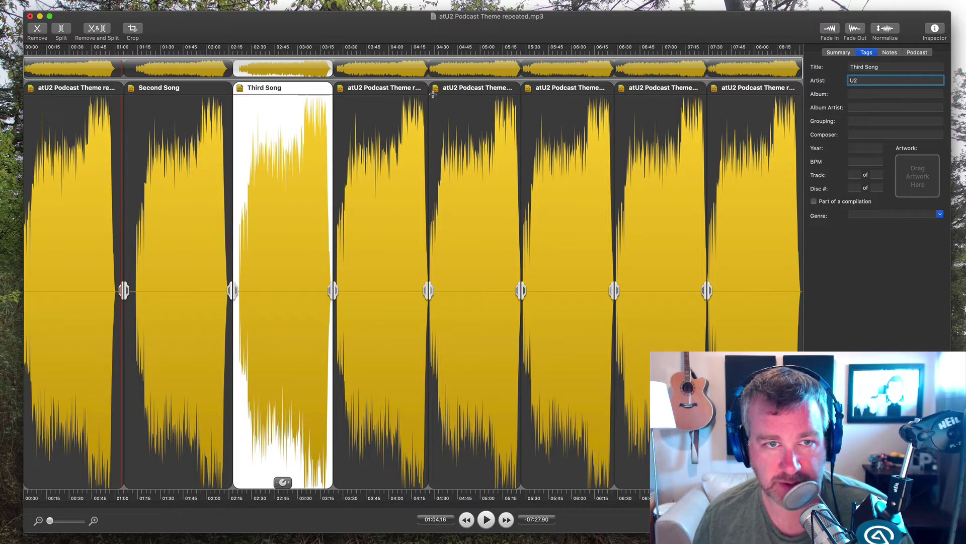
left_click(398, 89)
left_click(880, 67)
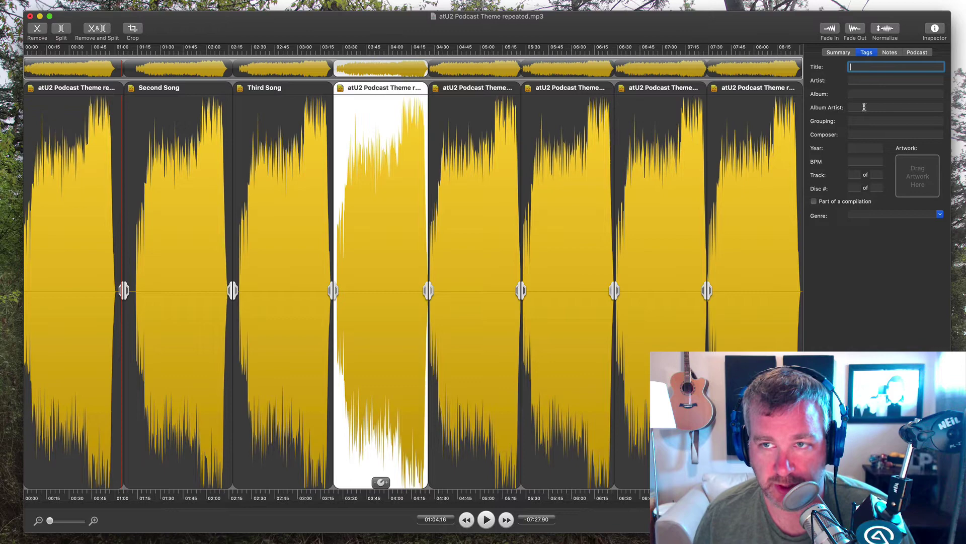
type("Fourth Song")
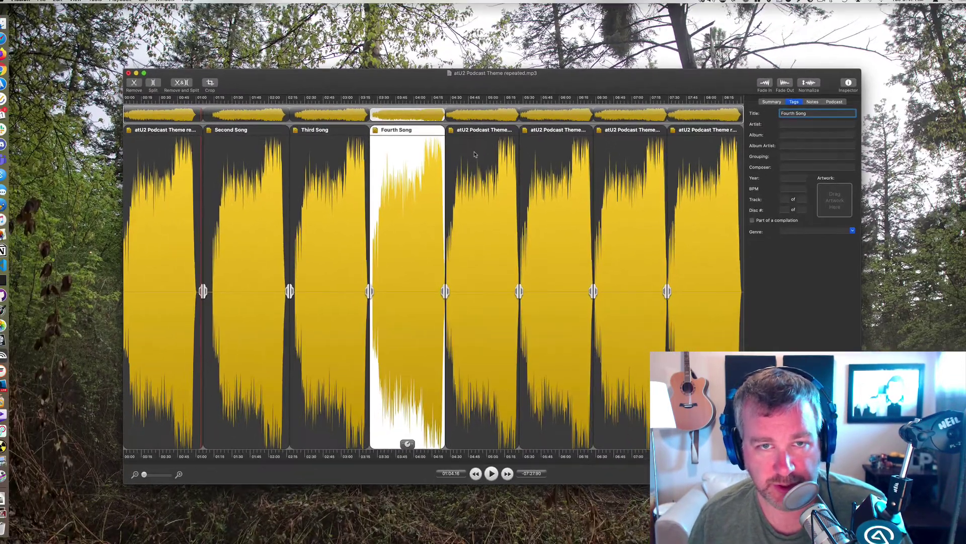
left_click(475, 154)
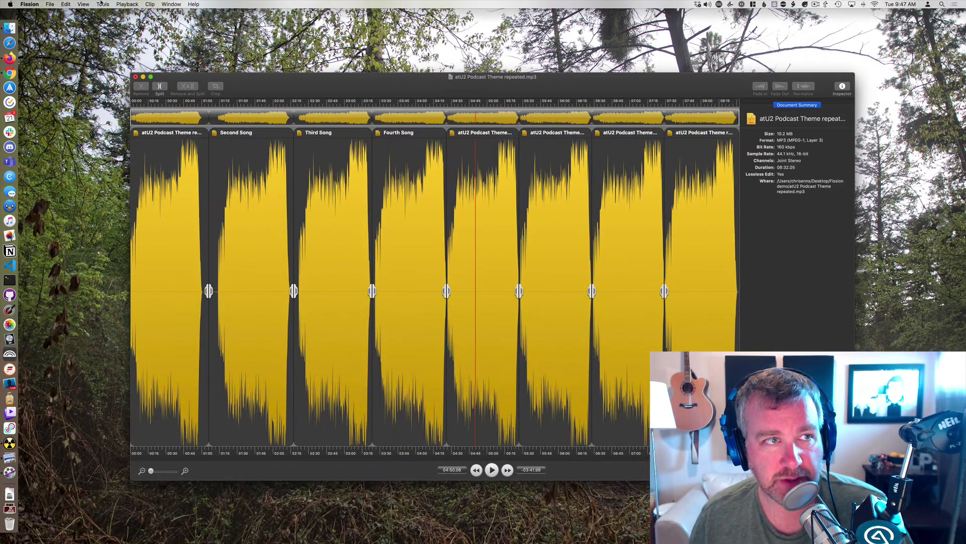
left_click(50, 4)
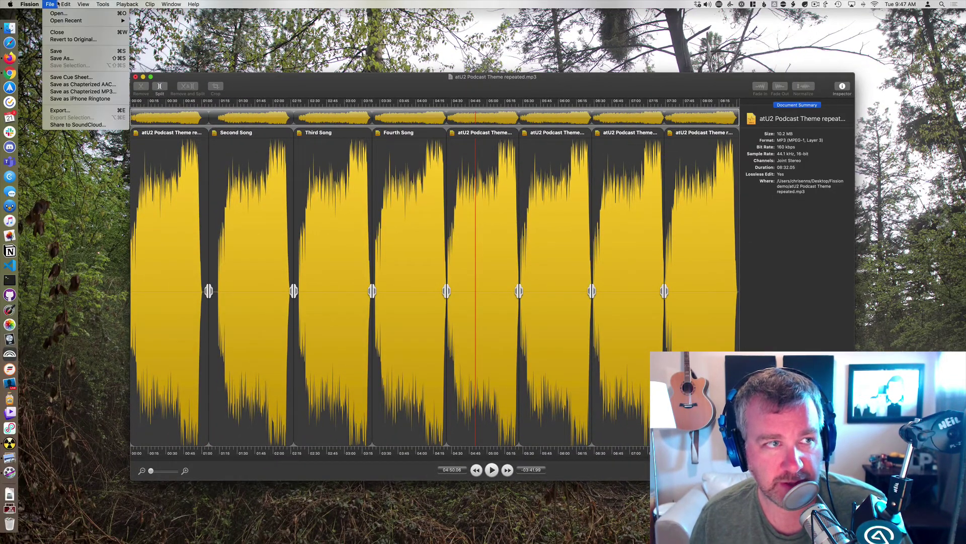
Save the eight clips as separate MP3 files, such as Second Song.mp3, in a new folder
left_click(71, 60)
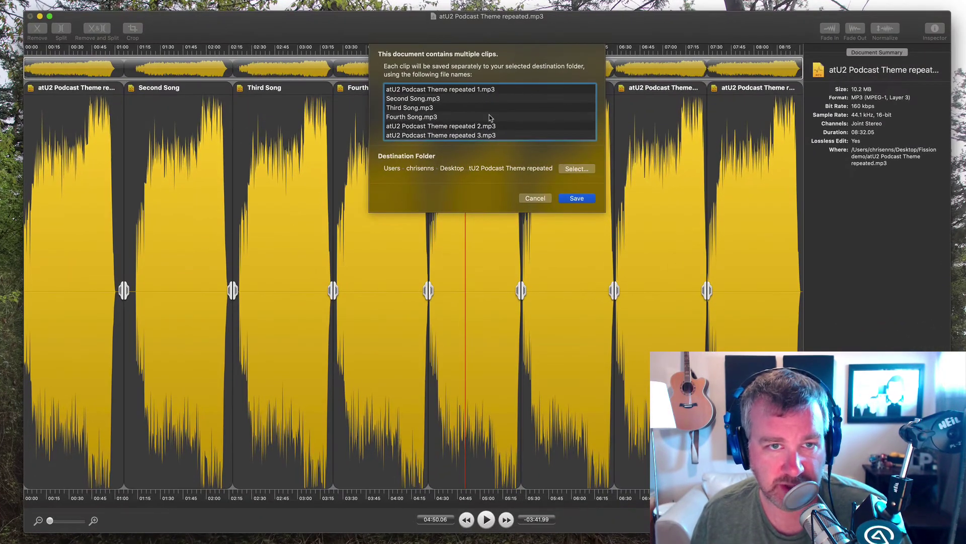
scroll(471, 116, "down", 2)
scroll(443, 105, "up", 2)
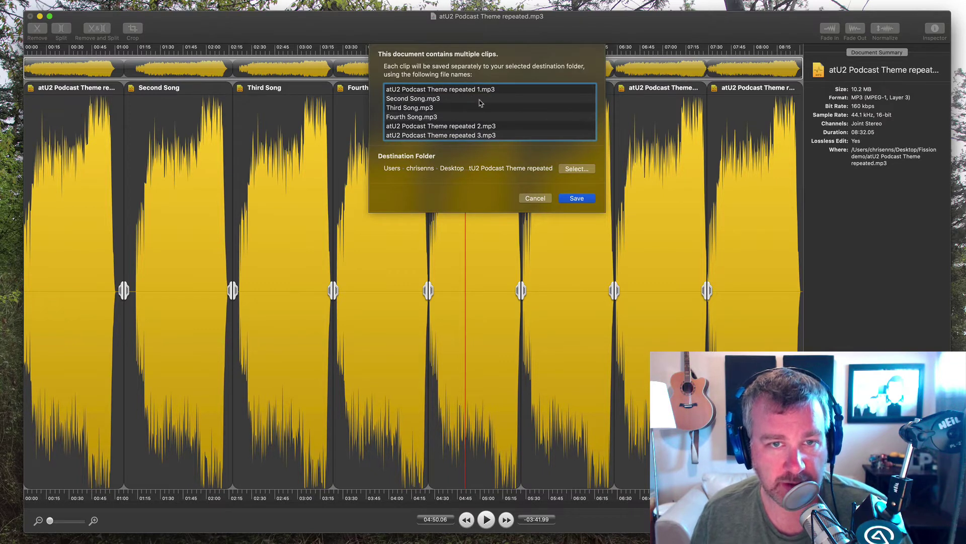
scroll(467, 117, "down", 2)
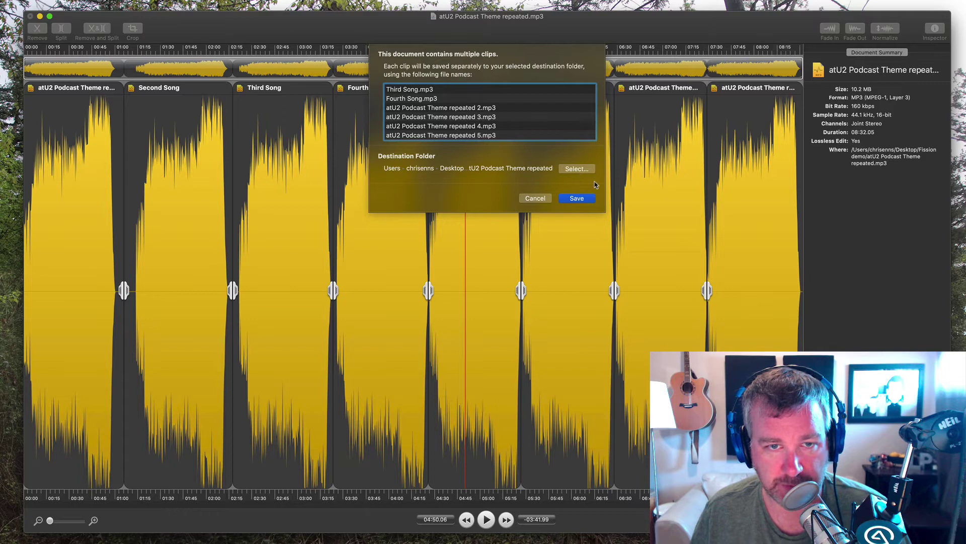
left_click(579, 199)
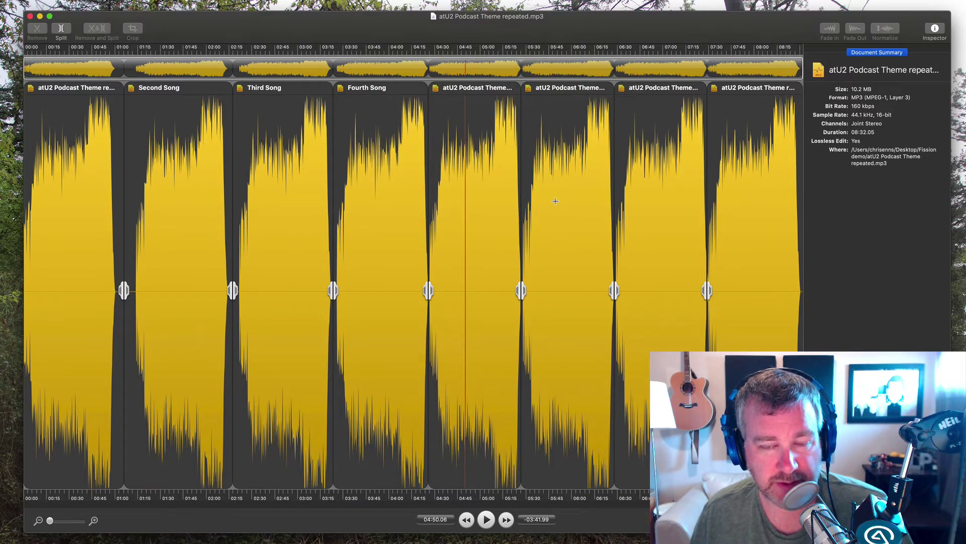
Open a Finder window on Desktop > Fission demo > the new split-clips folder, widened to show full names
key("super+Tab")
key("super+n")
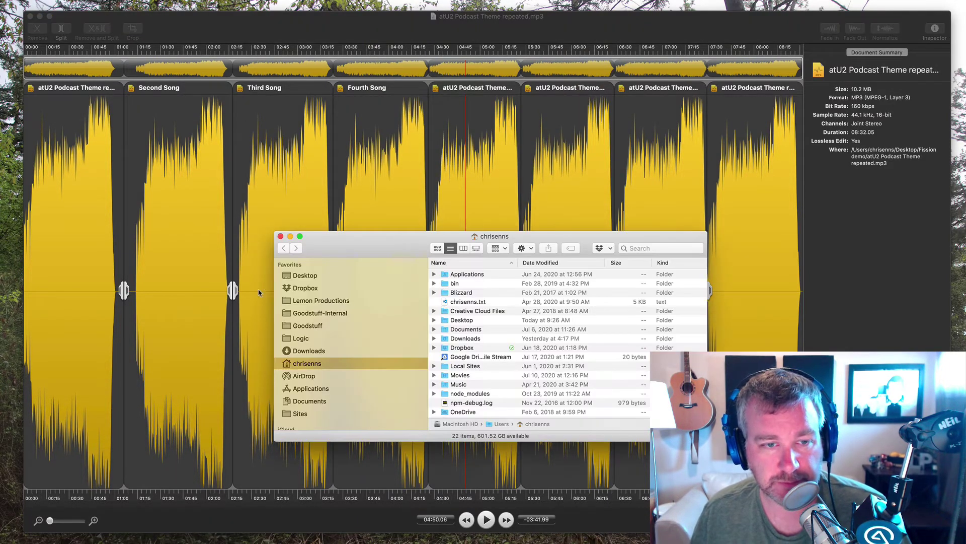
left_click(305, 276)
left_click(483, 271)
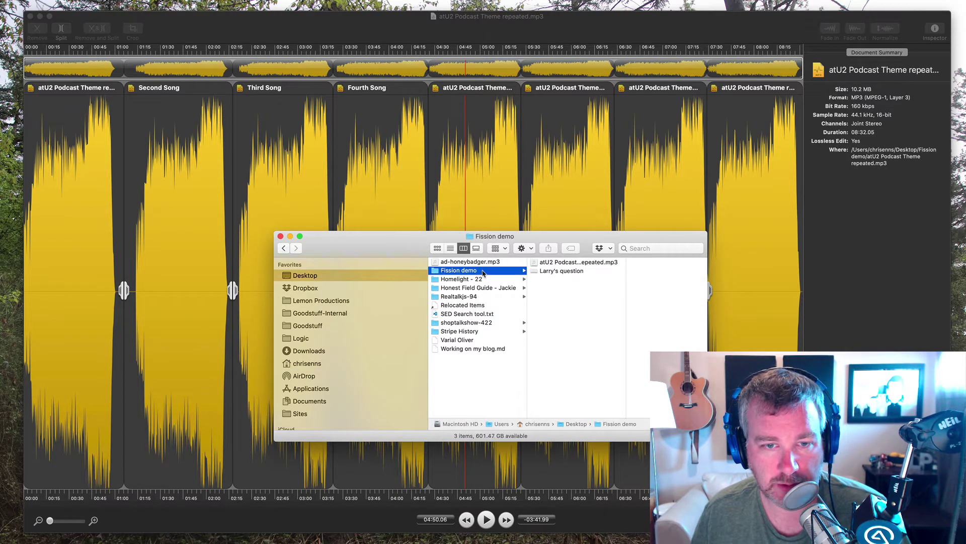
left_click(599, 264)
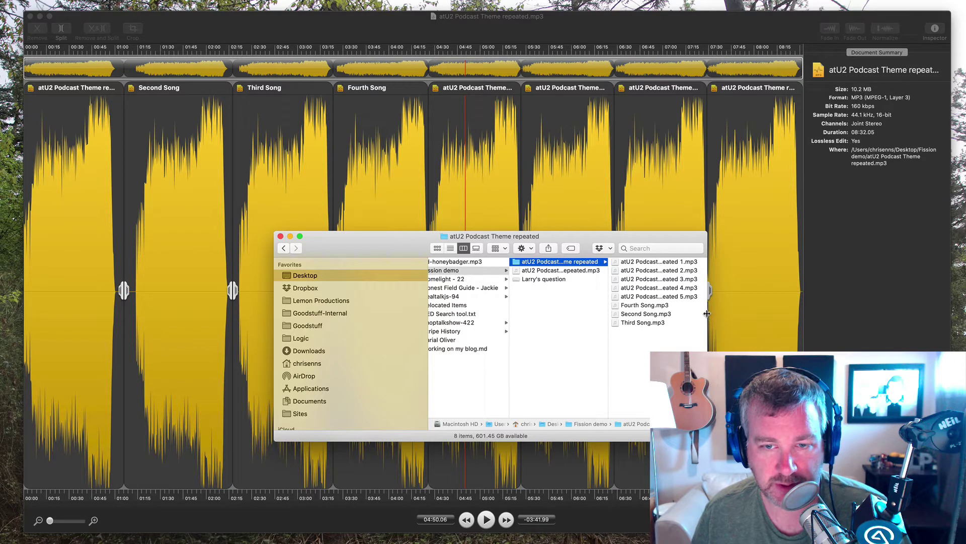
left_click_drag(708, 315, 781, 312)
Quick Look the first and second clip MP3s to preview their audio
key("Right")
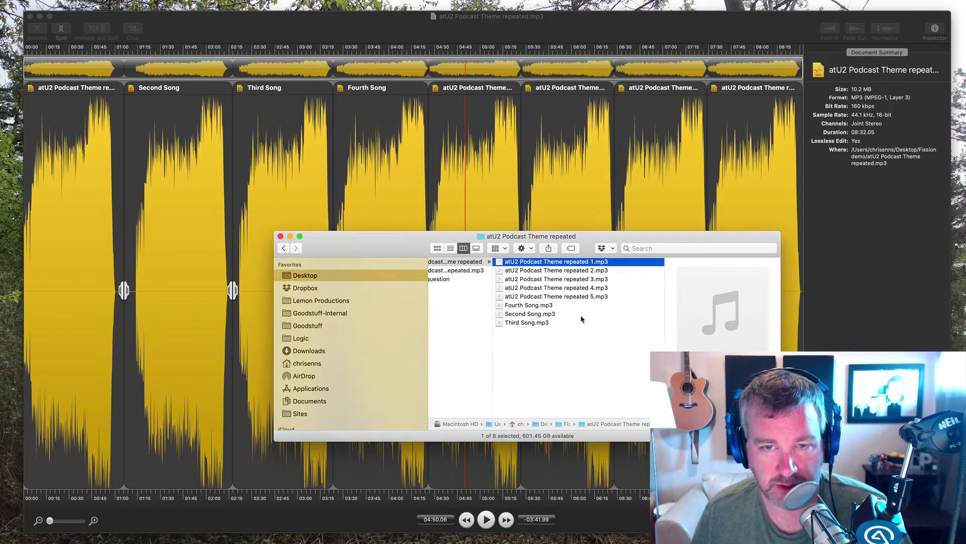
key("space")
left_click(549, 342)
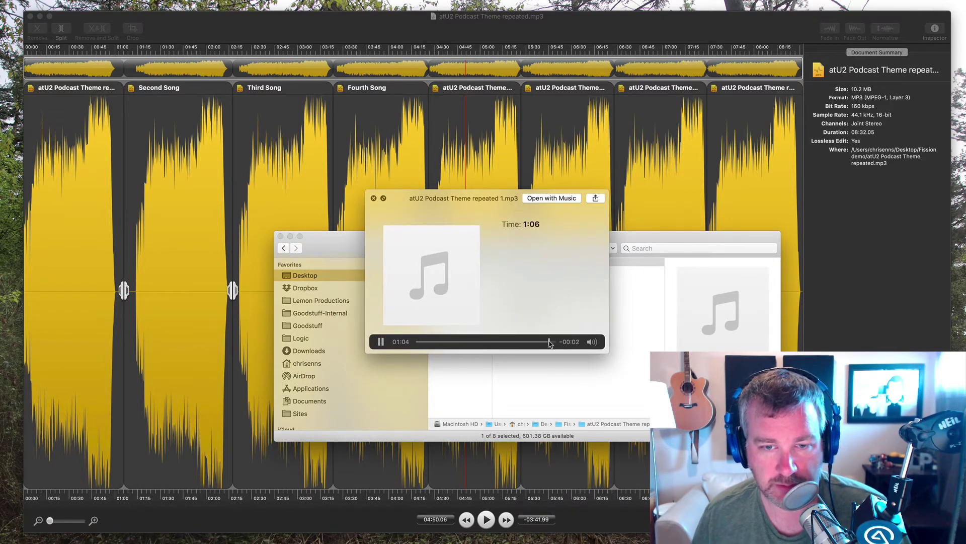
key("space")
key("Down")
key("space")
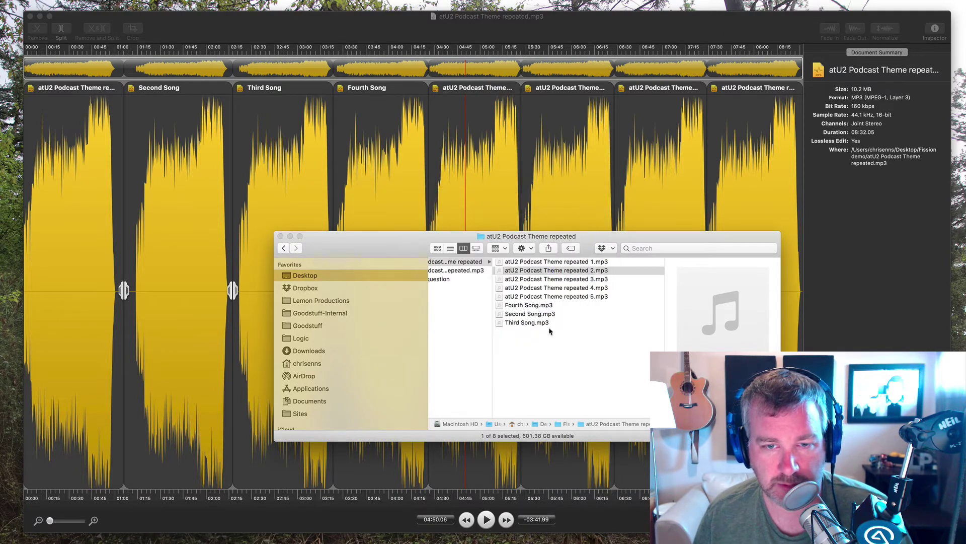
key("space")
Select all eight split files, clear the selection, and return to Fission
left_click(539, 290)
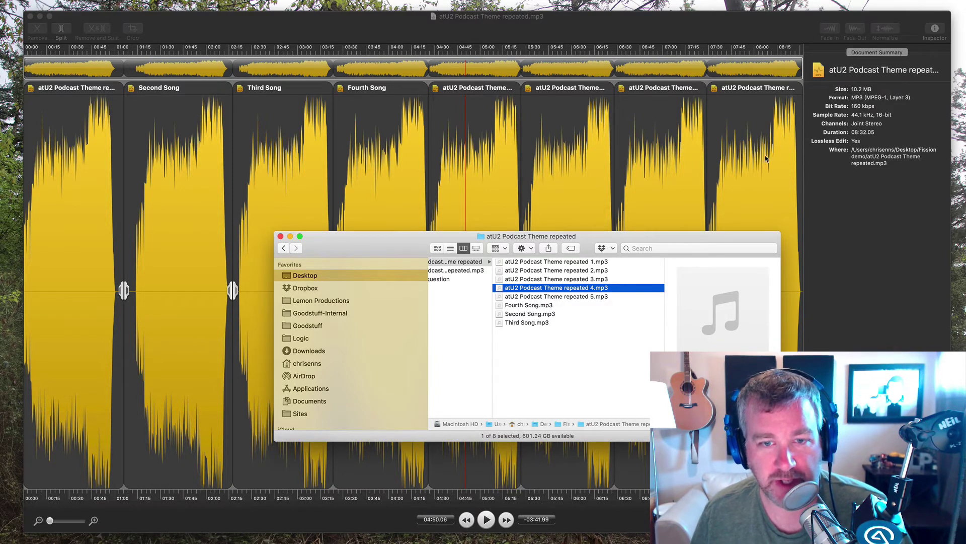
key("super+a")
left_click(598, 354)
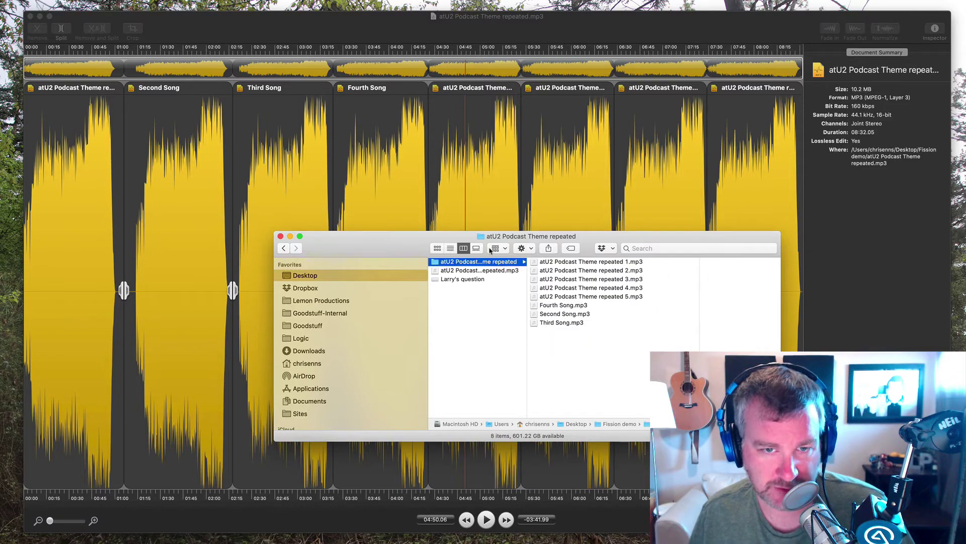
left_click(360, 209)
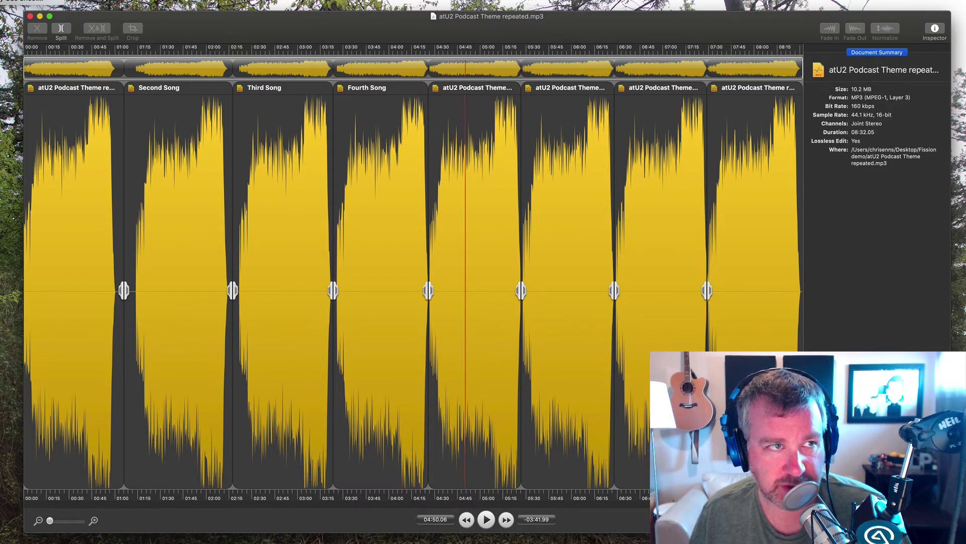
Open Smart Split and step the sensitivity between -29 and -35 dB
key("super+shift+s")
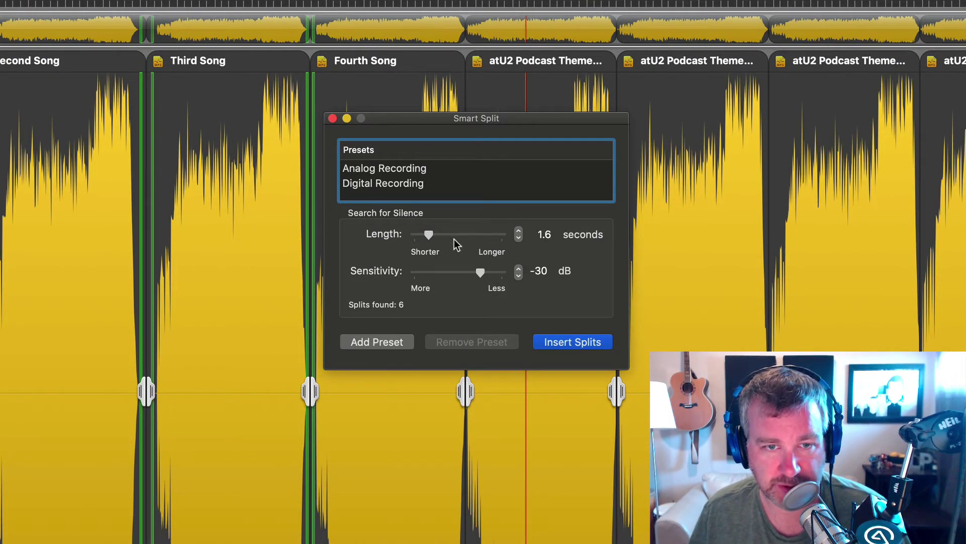
left_click(519, 275)
left_click(519, 275)
left_click(519, 267)
left_click(519, 267)
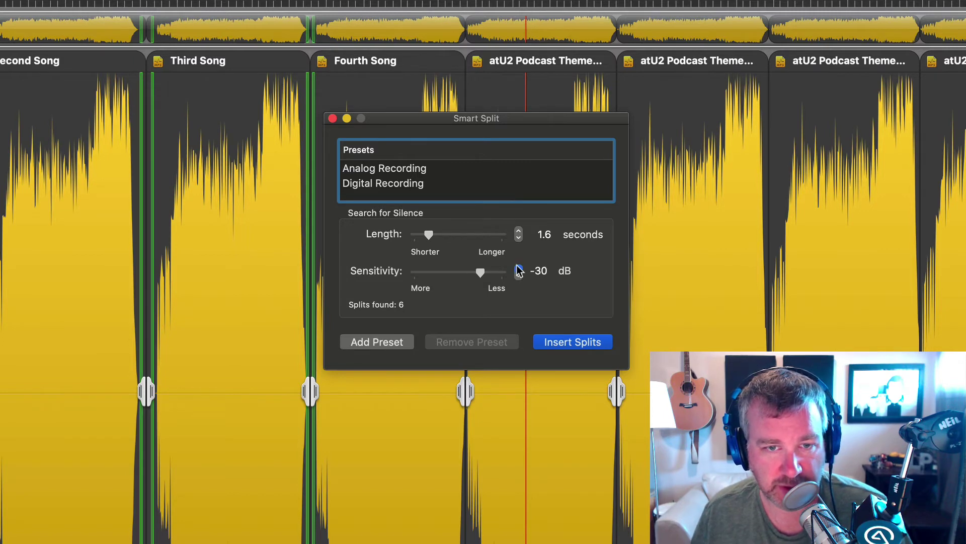
left_click(519, 269)
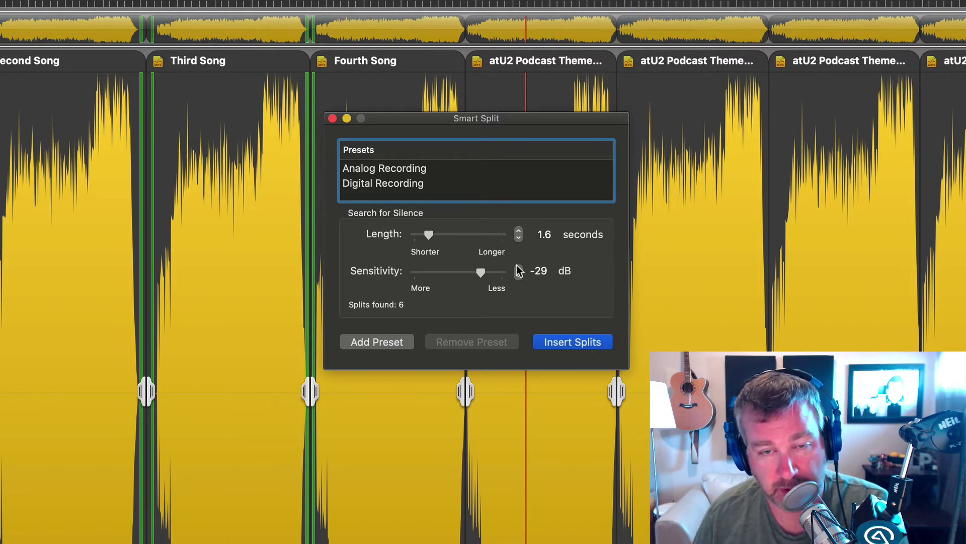
left_click(518, 276)
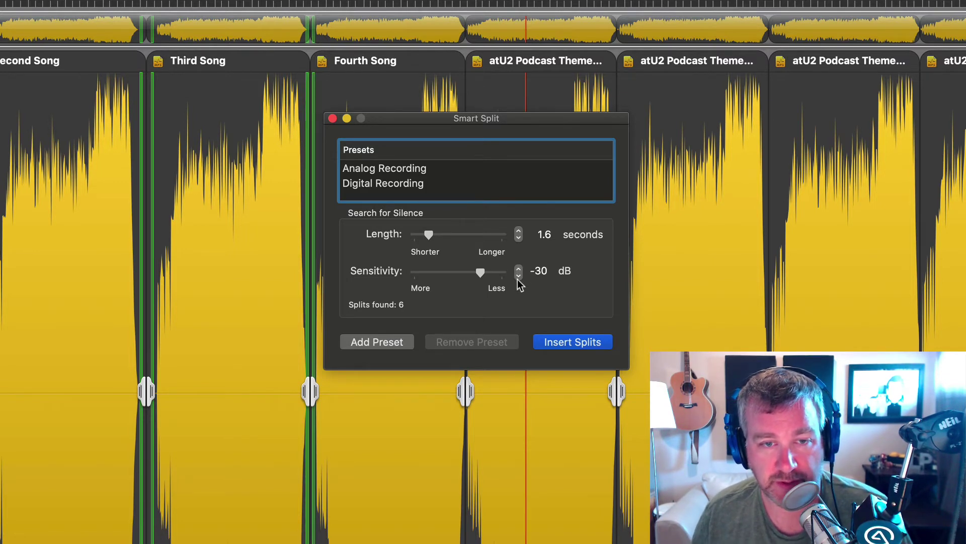
left_click(519, 276)
left_click(518, 275)
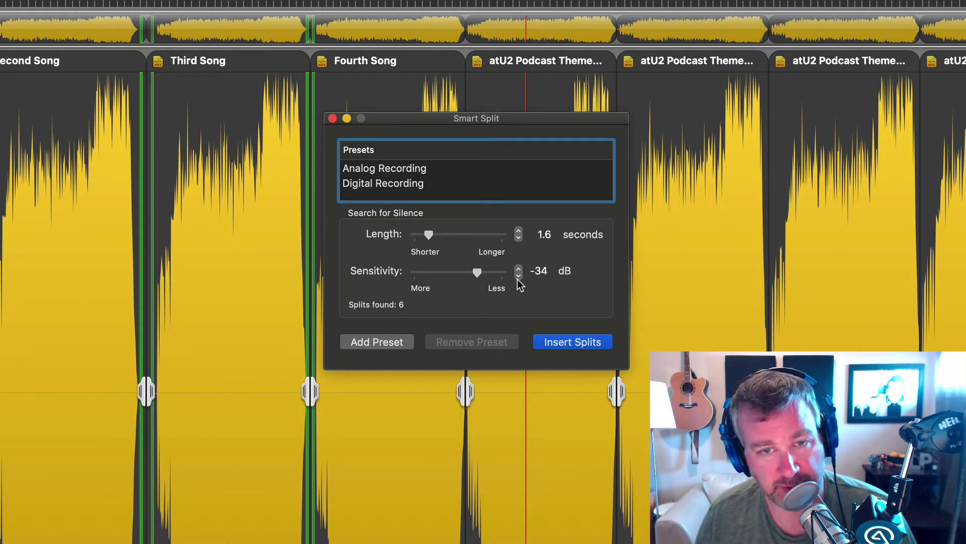
left_click(518, 276)
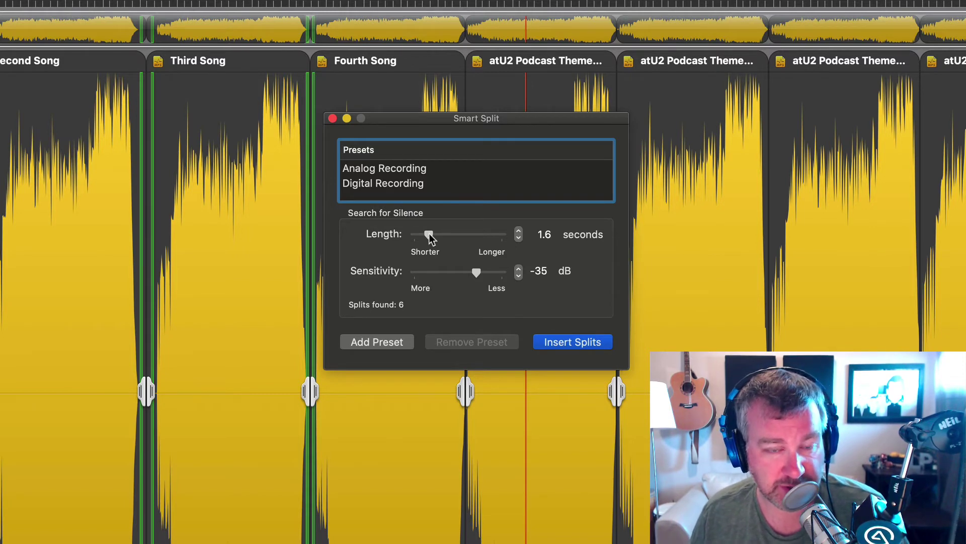
Try a 1.8-second length with sensitivity from -36 to -38 dB, then close without inserting splits
mouse_move(429, 233)
left_mouse_down()
mouse_move(413, 236)
mouse_move(445, 235)
mouse_move(430, 235)
left_mouse_up()
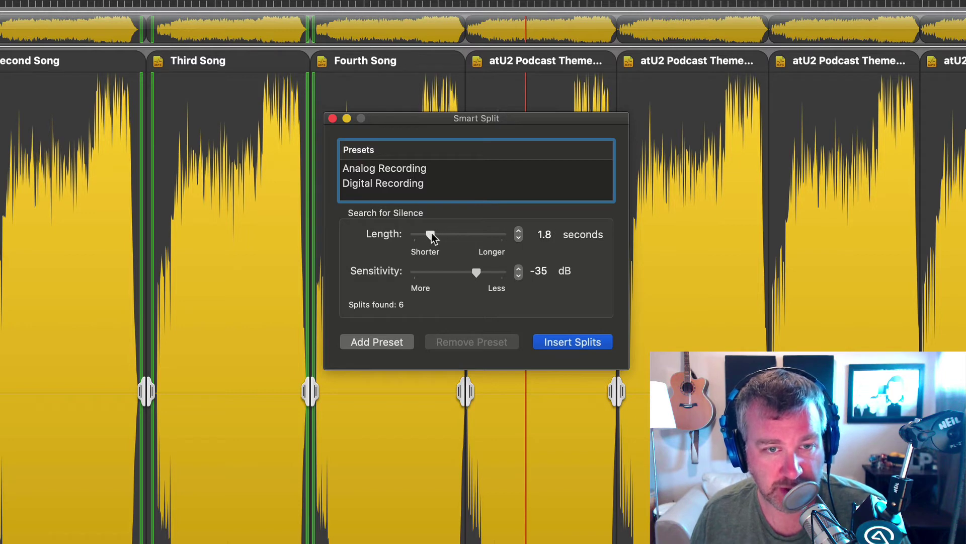
left_click(519, 275)
left_click(519, 276)
left_click(519, 275)
left_click(519, 268)
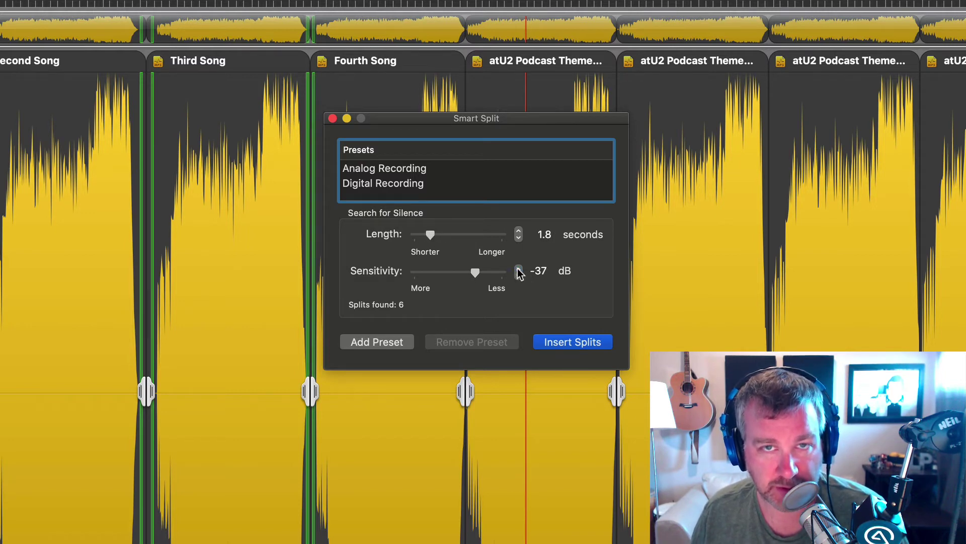
left_click(518, 268)
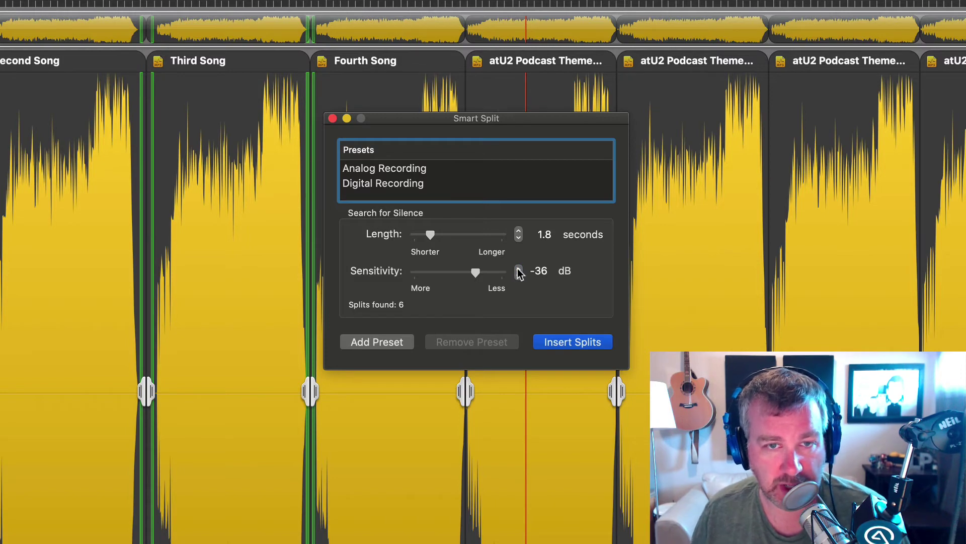
left_click(332, 118)
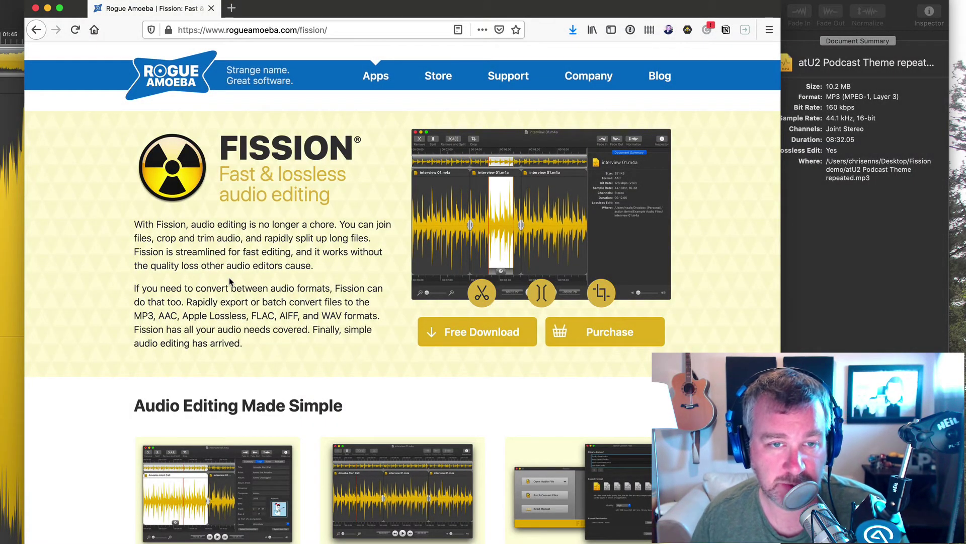
Start the free Fission download and scroll through the page's feature sections
left_click(503, 332)
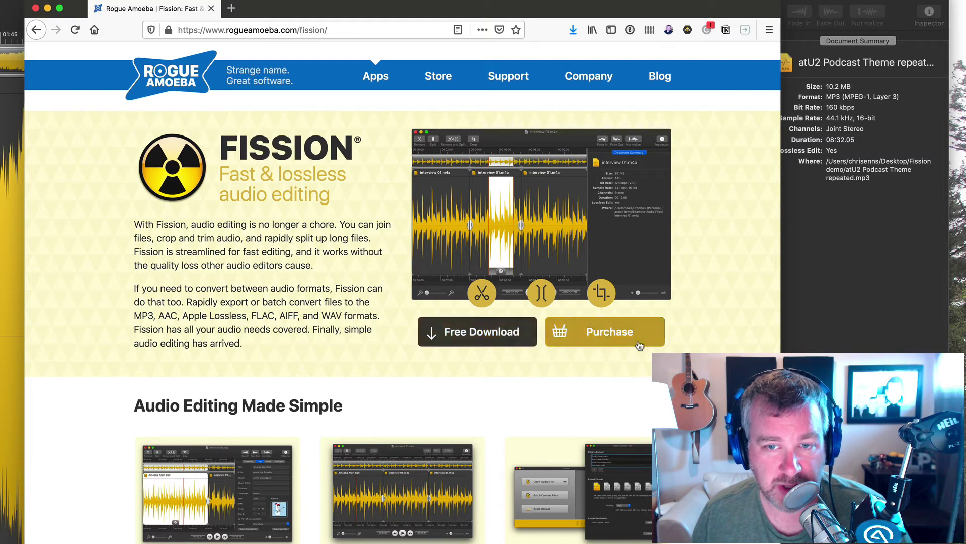
scroll(517, 352, "down", 10)
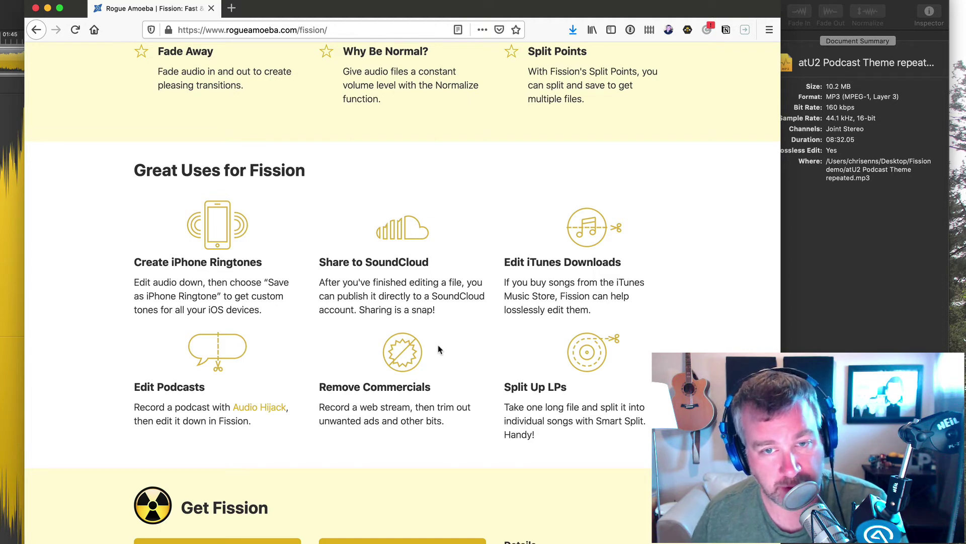
scroll(439, 349, "up", 10)
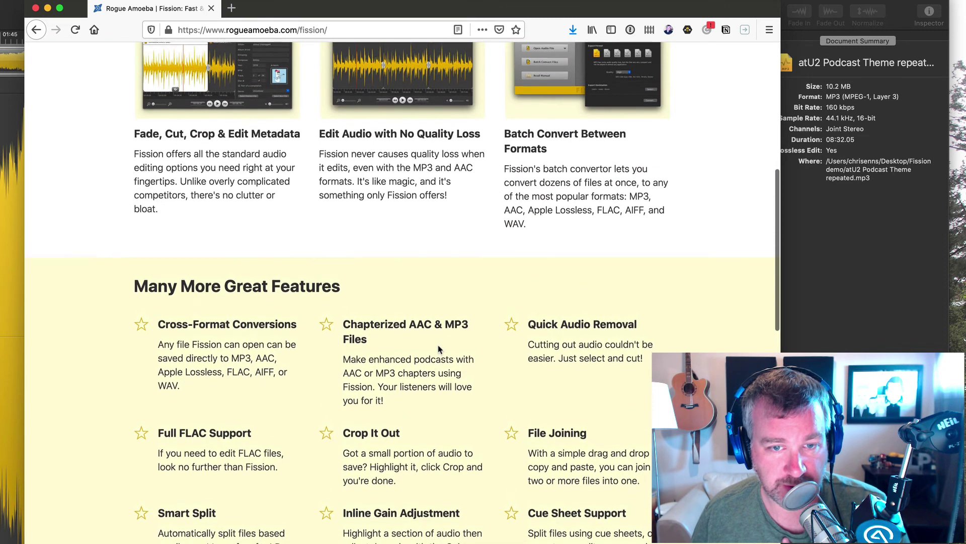
scroll(438, 349, "up", 5)
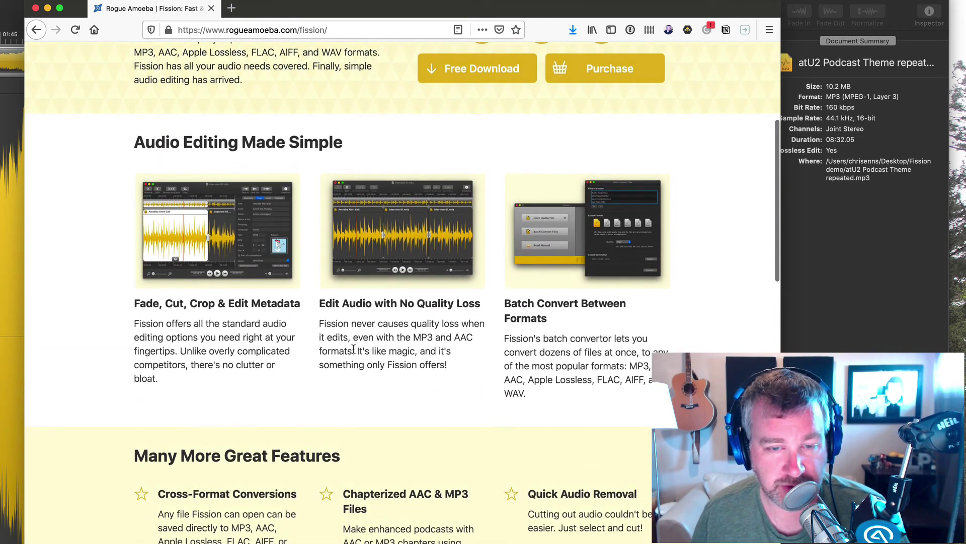
scroll(354, 348, "up", 1)
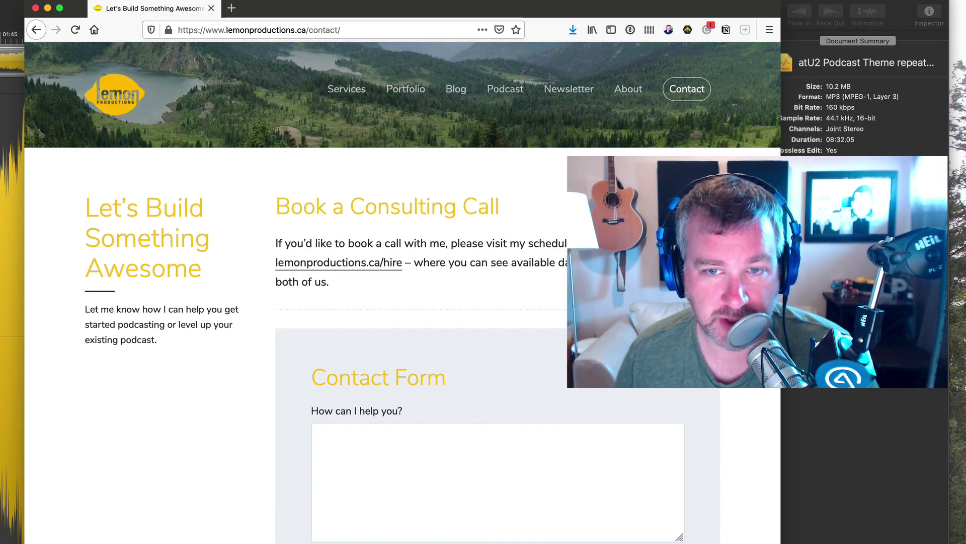
scroll(475, 354, "down", 10)
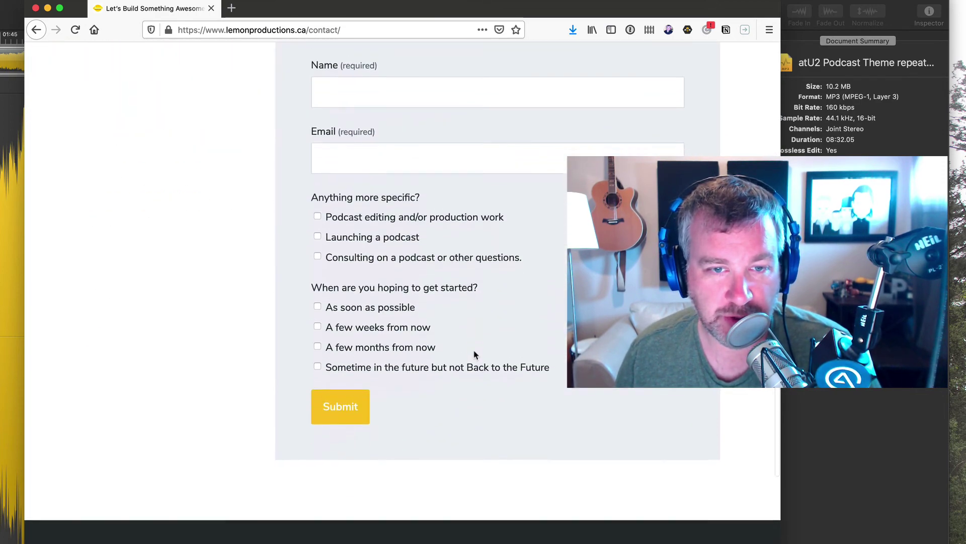
scroll(474, 353, "up", 8)
scroll(475, 355, "up", 2)
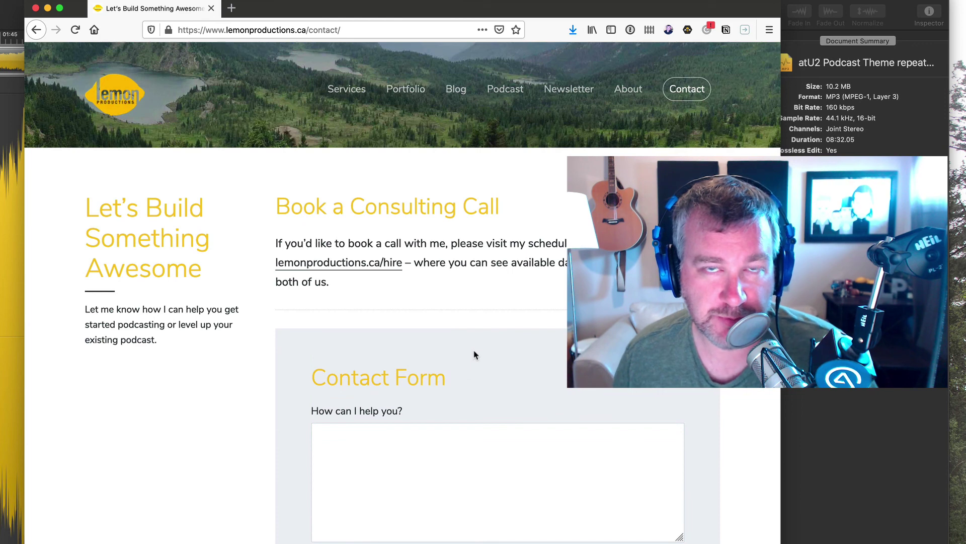